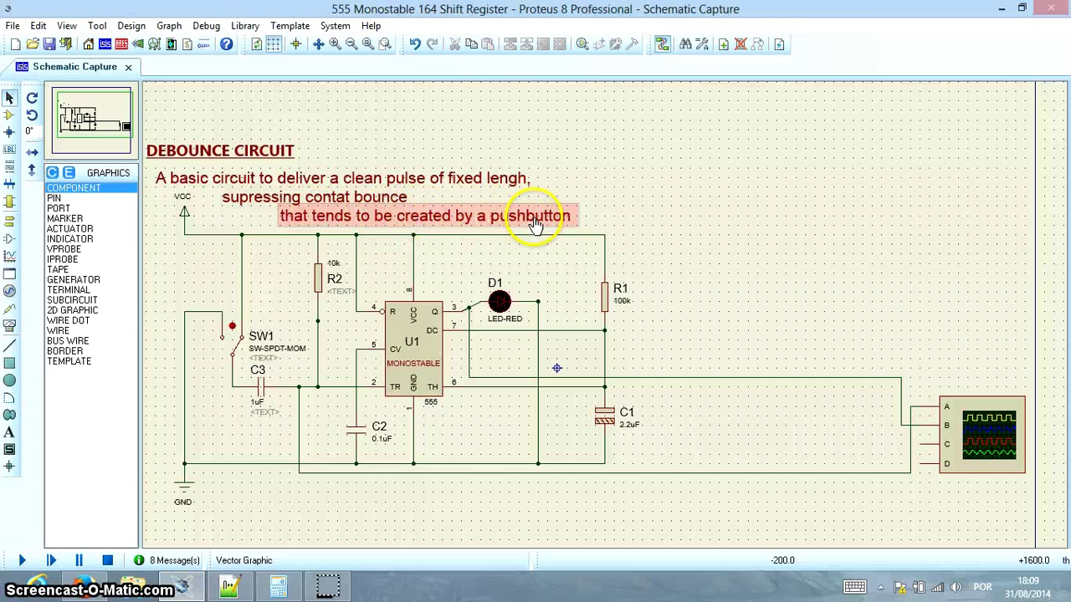
Toggle SW1's contacts and select and drag the wire above SW1 in the schematic
{"action": "left_click", "coordinate": [224, 333]}
{"action": "left_click", "coordinate": [224, 345]}
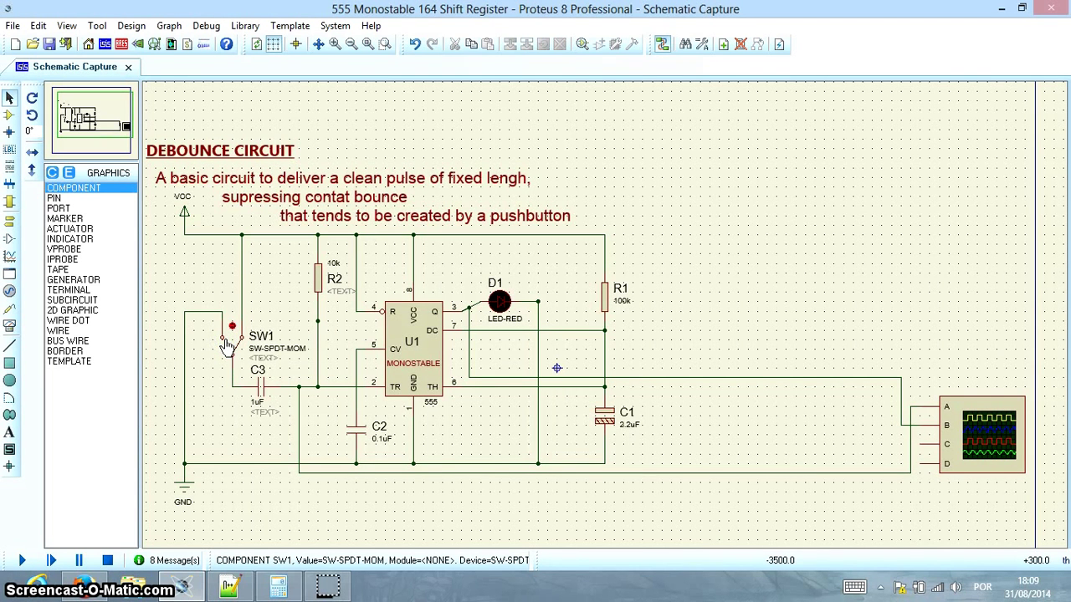
{"action": "left_click", "coordinate": [226, 343]}
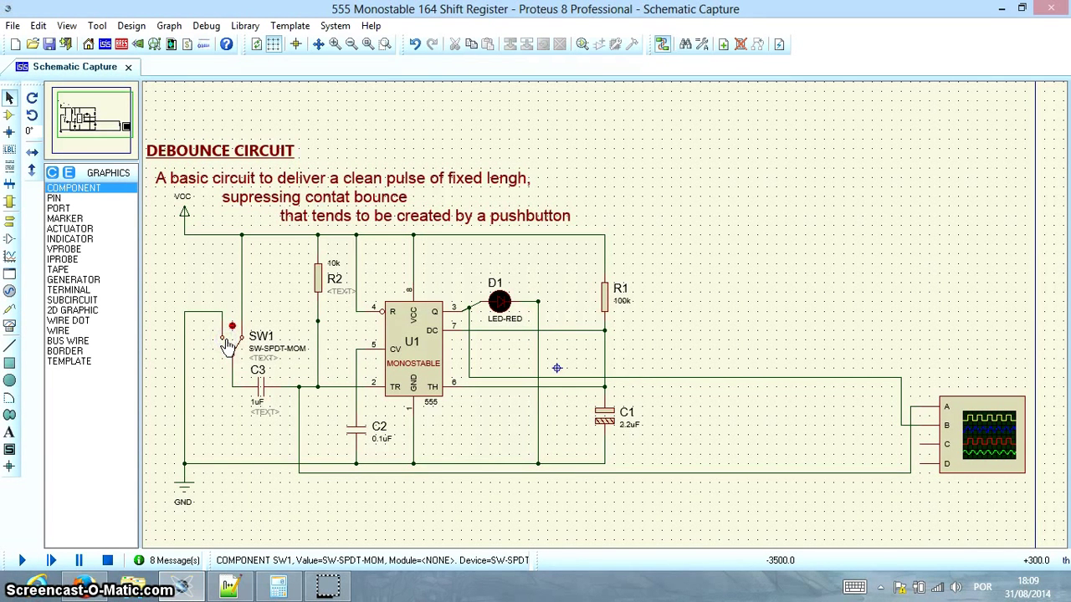
{"action": "left_click", "coordinate": [239, 287]}
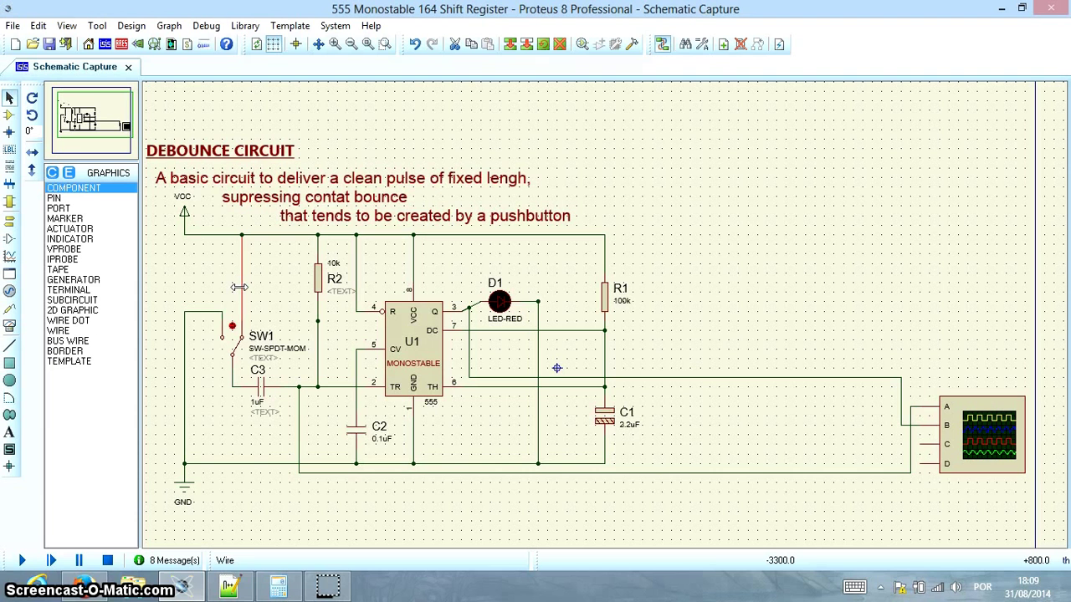
{"action": "left_click_drag", "start_coordinate": [225, 369], "coordinate": [253, 410]}
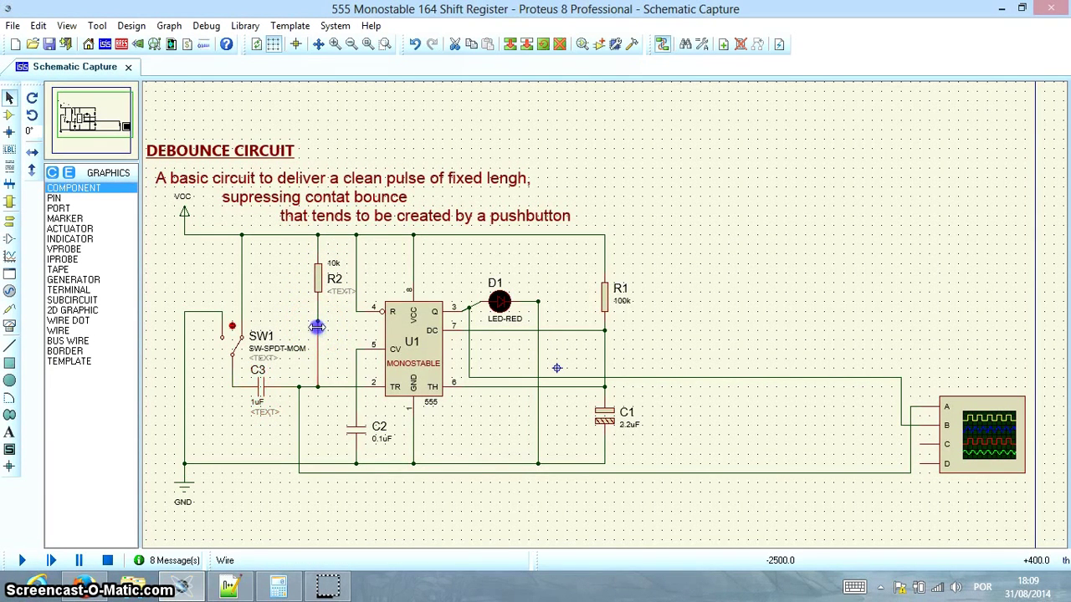
Start the simulation, move the oscilloscope aside, and press SW1 five times to fire pulses
{"action": "left_click", "coordinate": [25, 560]}
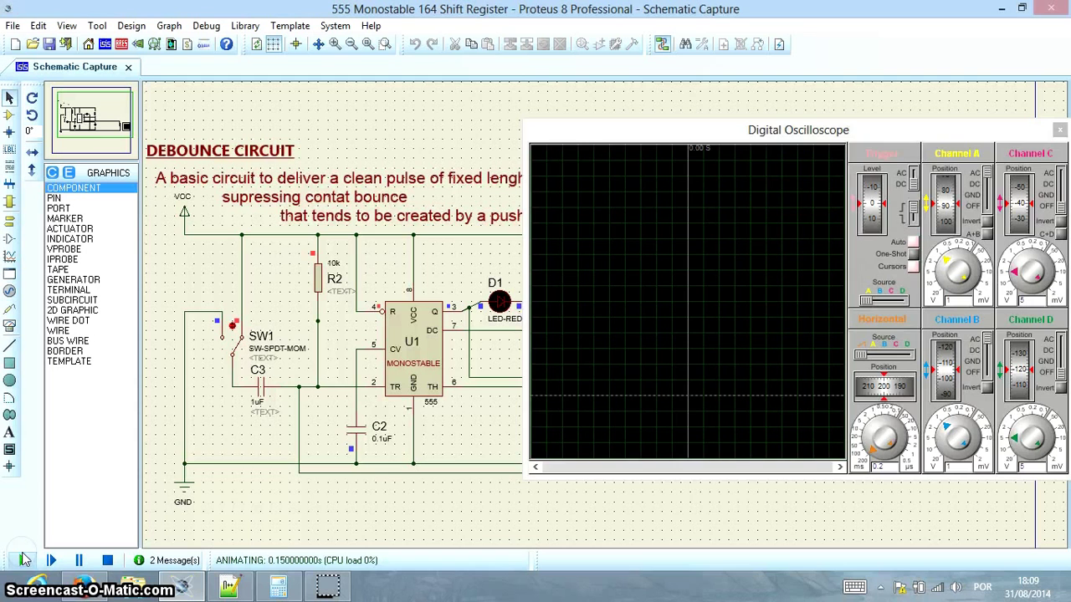
{"action": "mouse_move", "coordinate": [583, 133]}
{"action": "left_mouse_down"}
{"action": "mouse_move", "coordinate": [760, 132]}
{"action": "mouse_move", "coordinate": [722, 113]}
{"action": "left_mouse_up"}
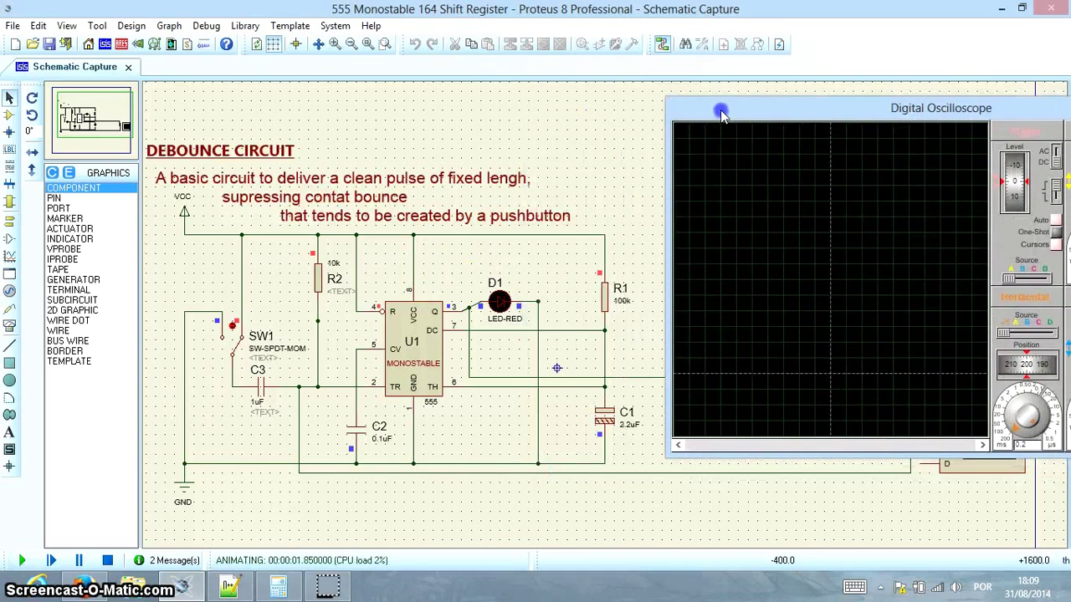
{"action": "left_click", "coordinate": [234, 351]}
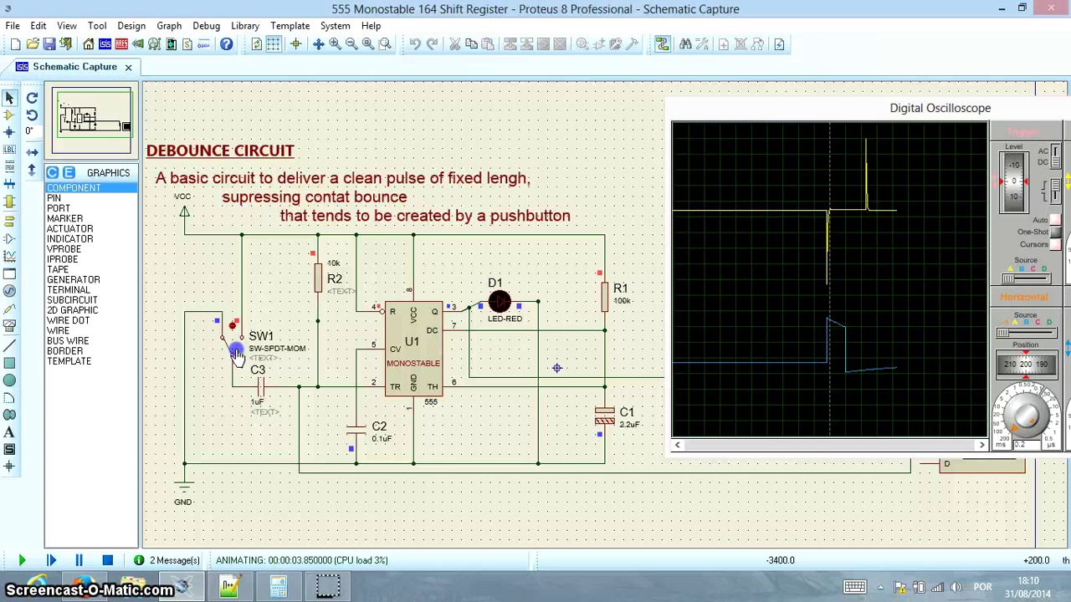
{"action": "left_click", "coordinate": [237, 354]}
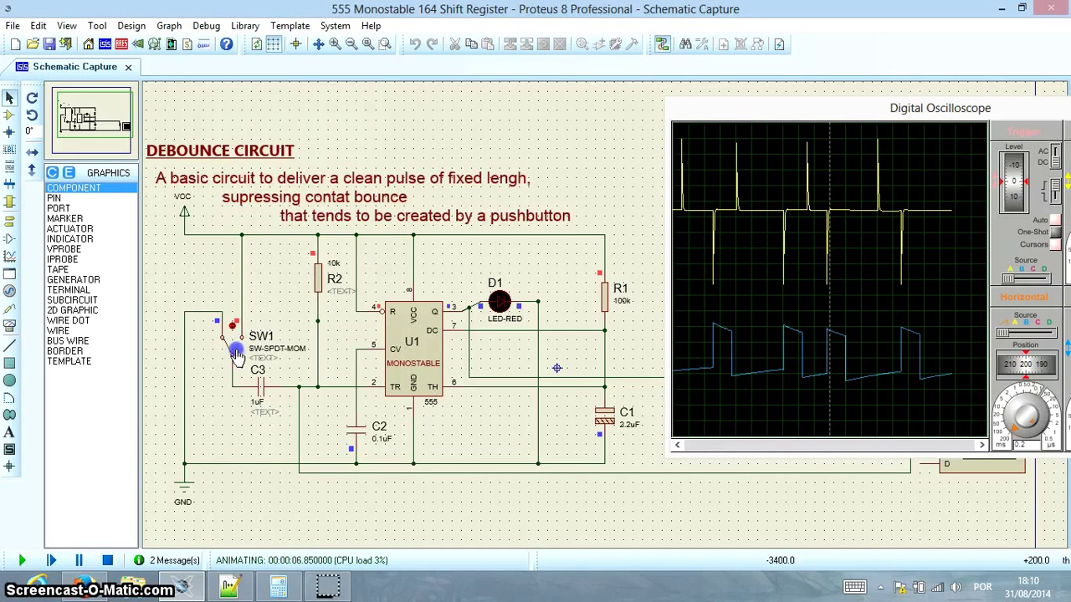
{"action": "left_click", "coordinate": [237, 354]}
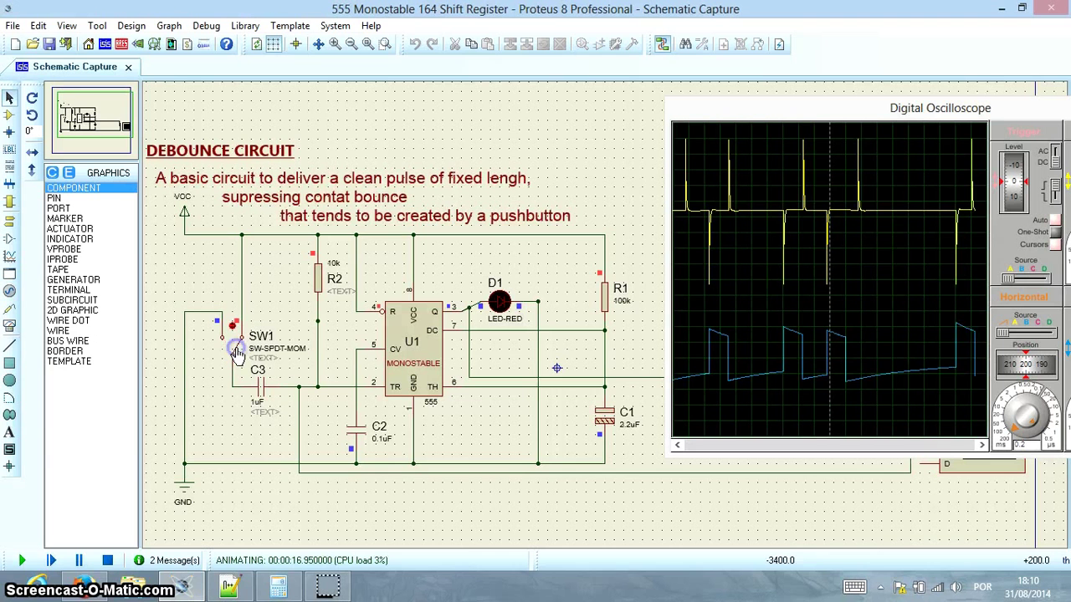
{"action": "left_click", "coordinate": [237, 353]}
{"action": "left_click", "coordinate": [237, 353]}
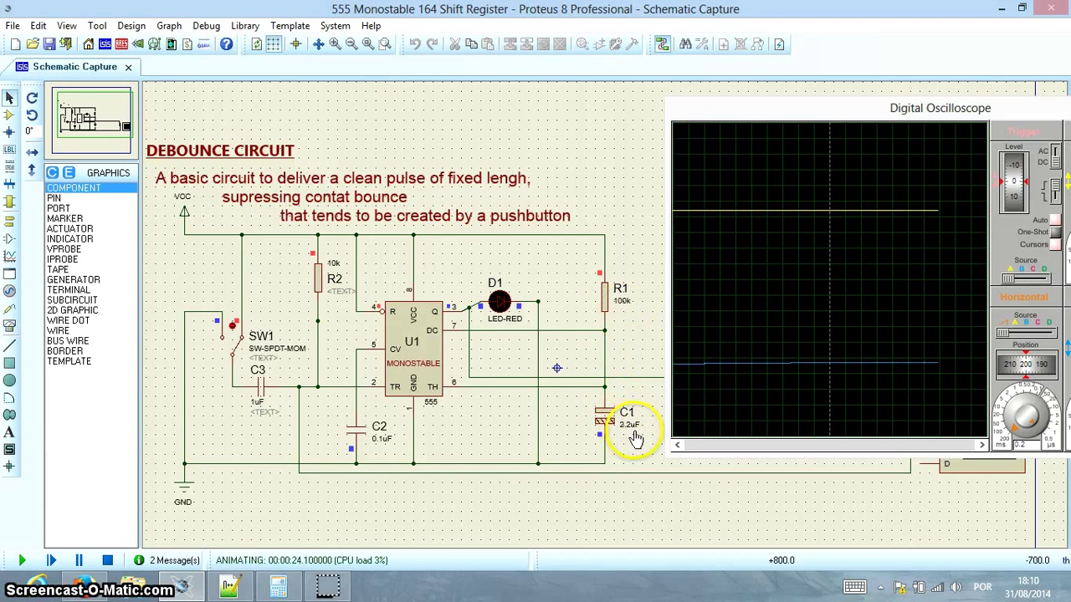
Try inspecting capacitor C1, then fire six quick SW1 pulses for fresh oscilloscope traces
{"action": "left_click", "coordinate": [627, 437]}
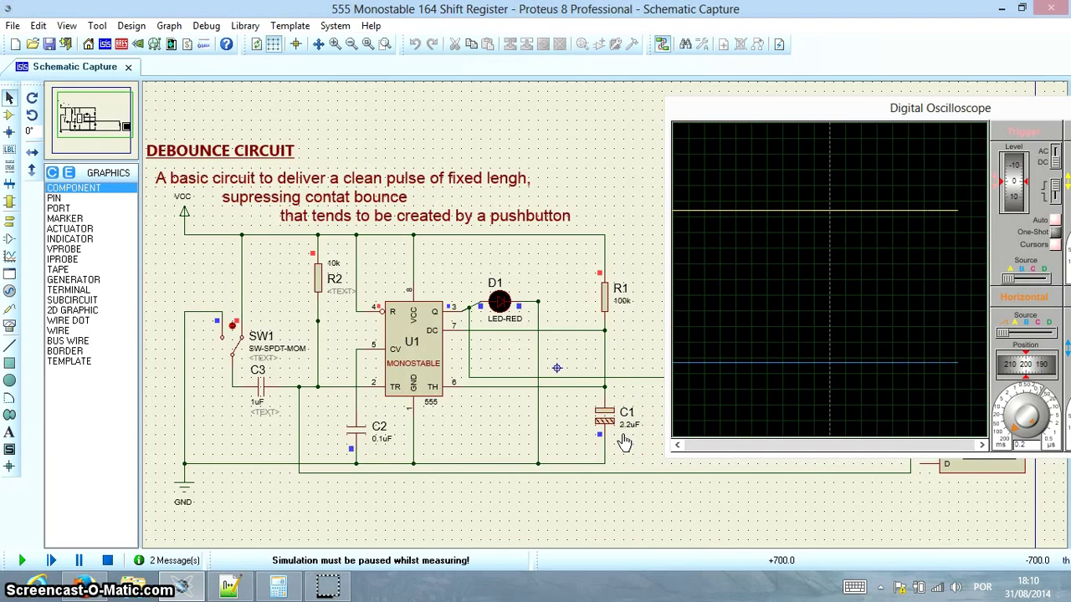
{"action": "left_click_drag", "start_coordinate": [620, 442], "coordinate": [379, 444]}
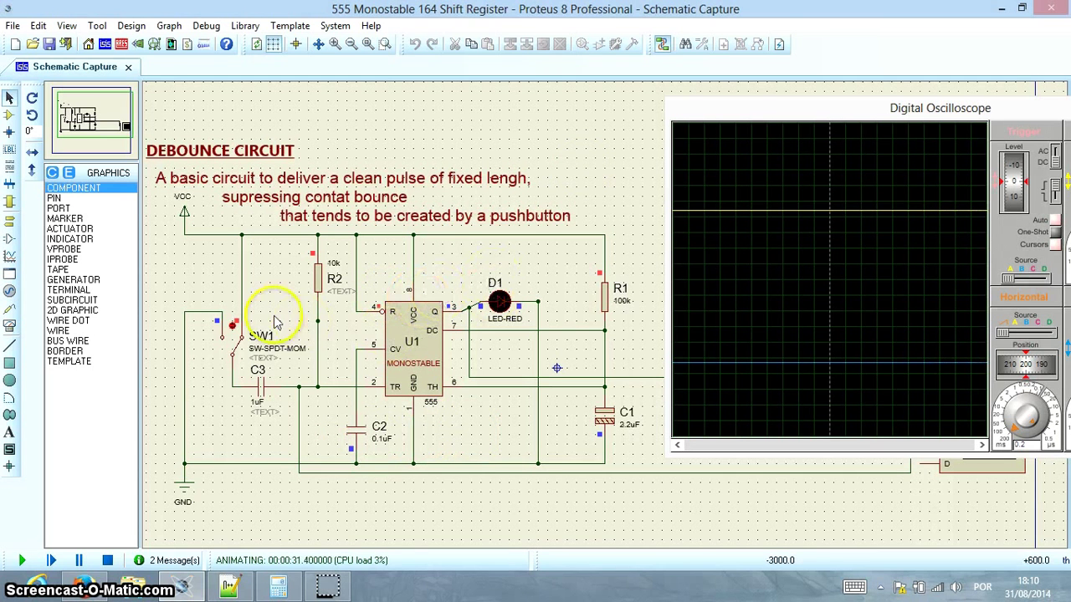
{"action": "left_click", "coordinate": [235, 343]}
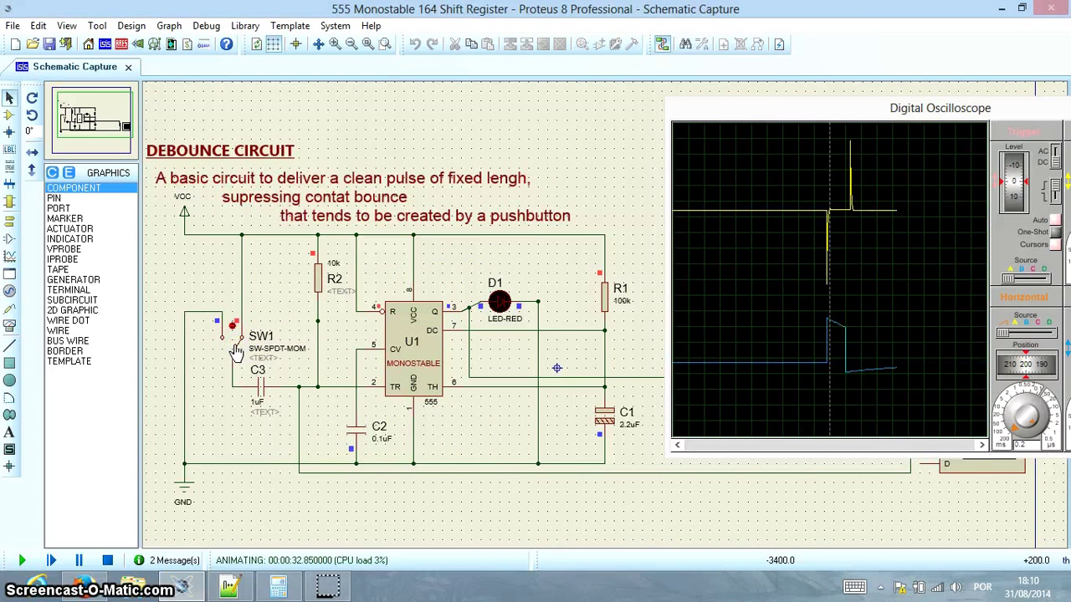
{"action": "left_click", "coordinate": [236, 348]}
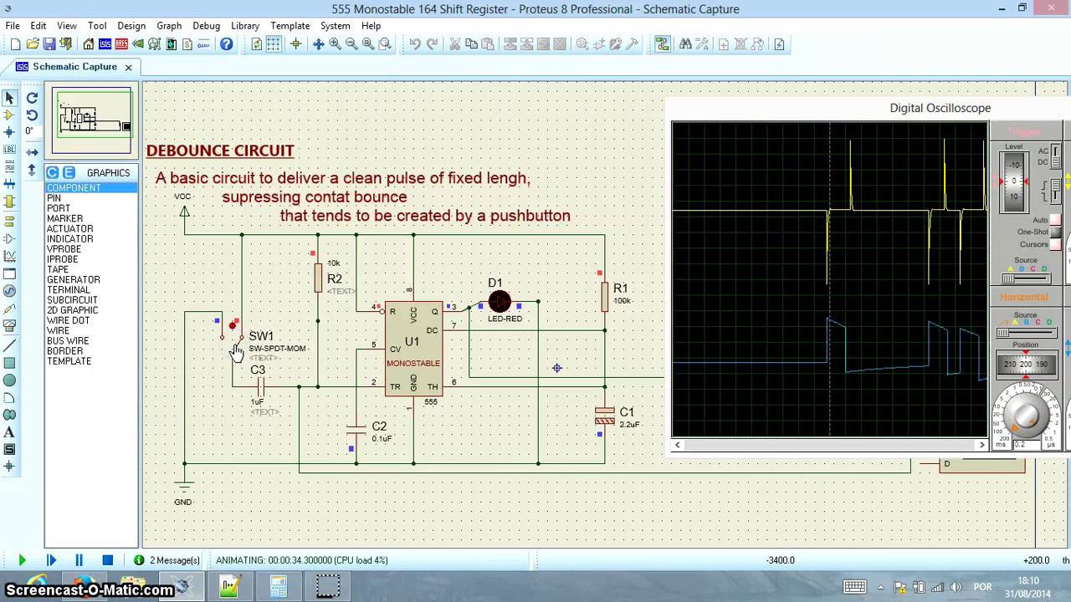
{"action": "left_click", "coordinate": [236, 349]}
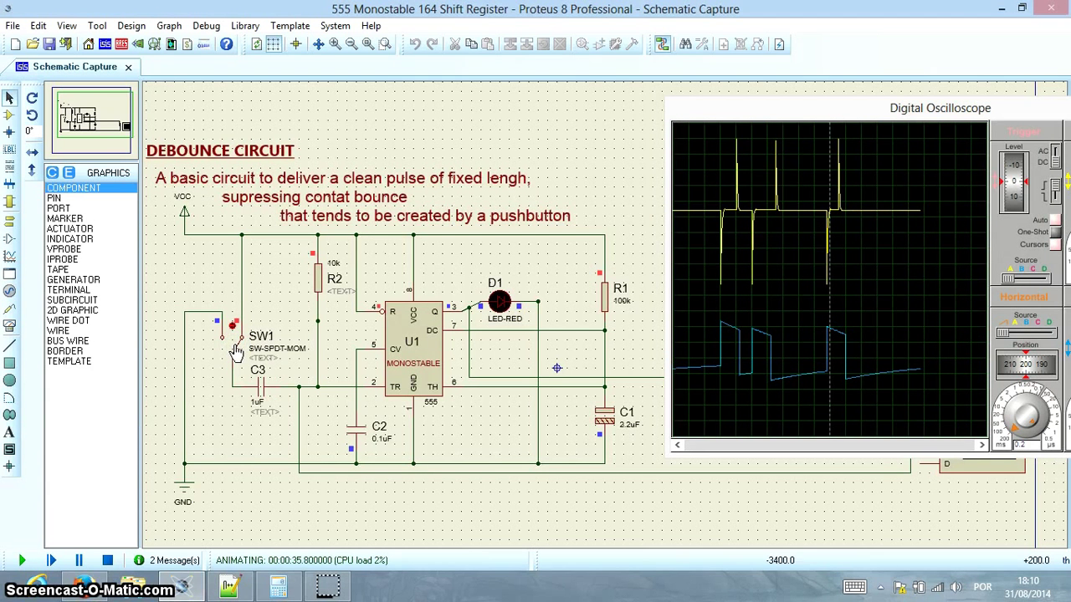
{"action": "left_click", "coordinate": [236, 348]}
{"action": "left_click", "coordinate": [236, 350]}
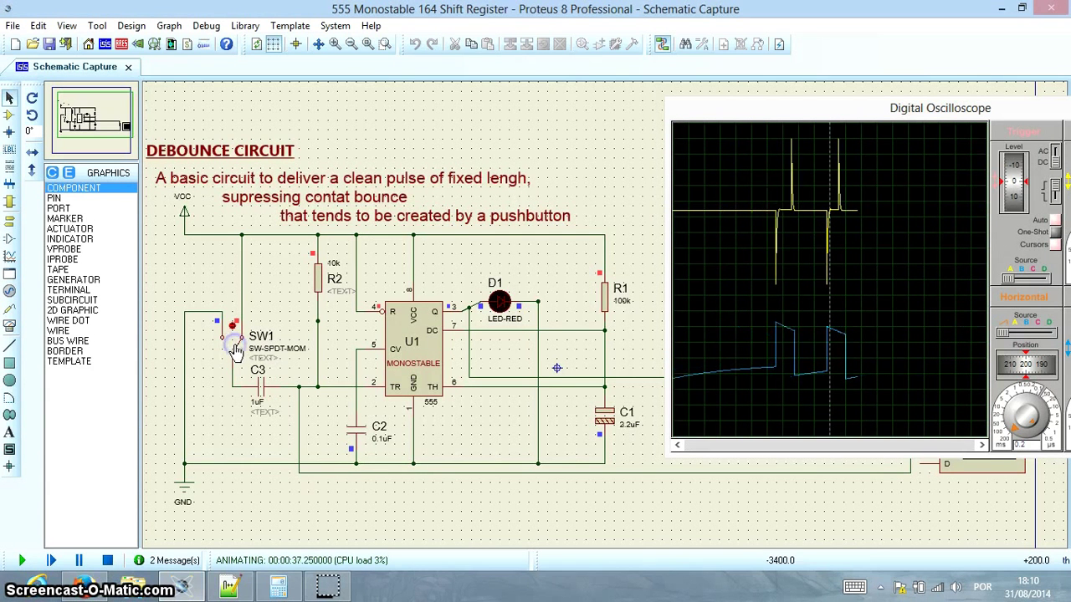
{"action": "left_click", "coordinate": [236, 349]}
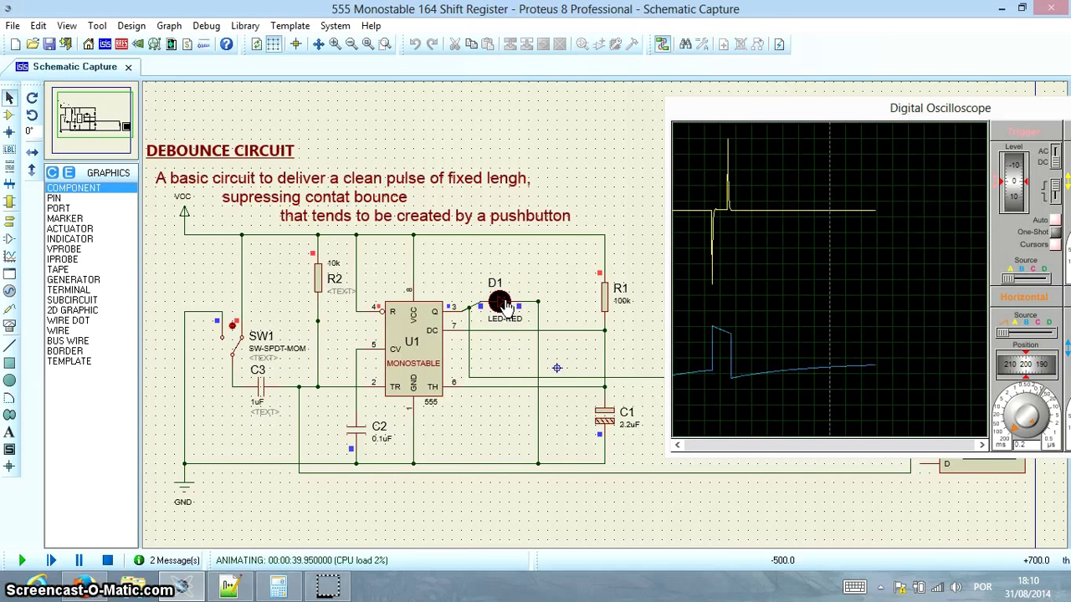
{"action": "left_click", "coordinate": [282, 324]}
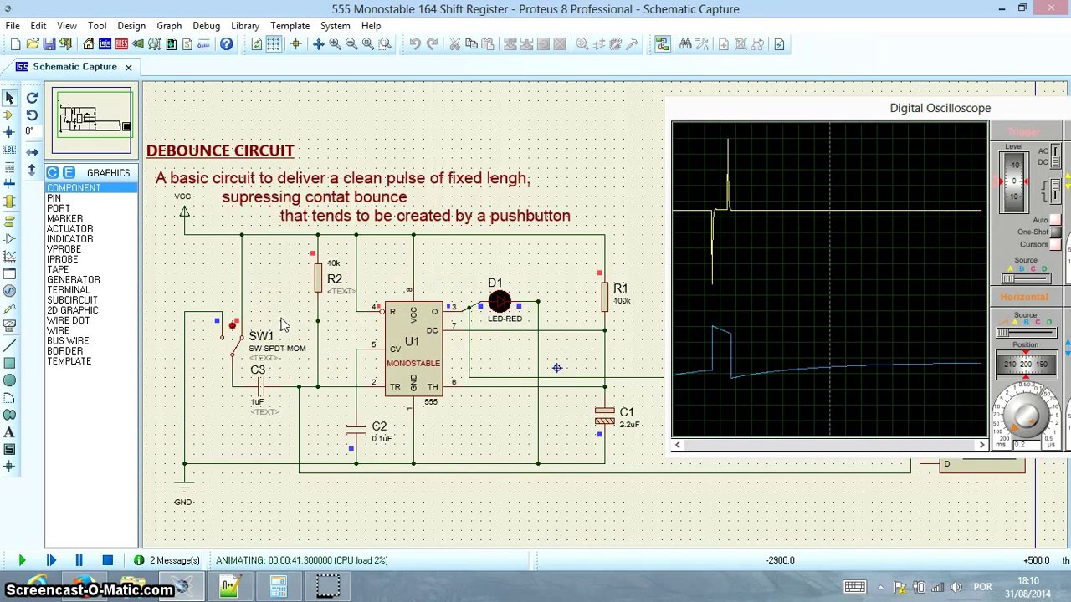
In the Notepad++ notes, highlight the heading and formula terms: Resistance, Capacitance, 0.0011, DURATION
{"action": "left_click", "coordinate": [231, 588]}
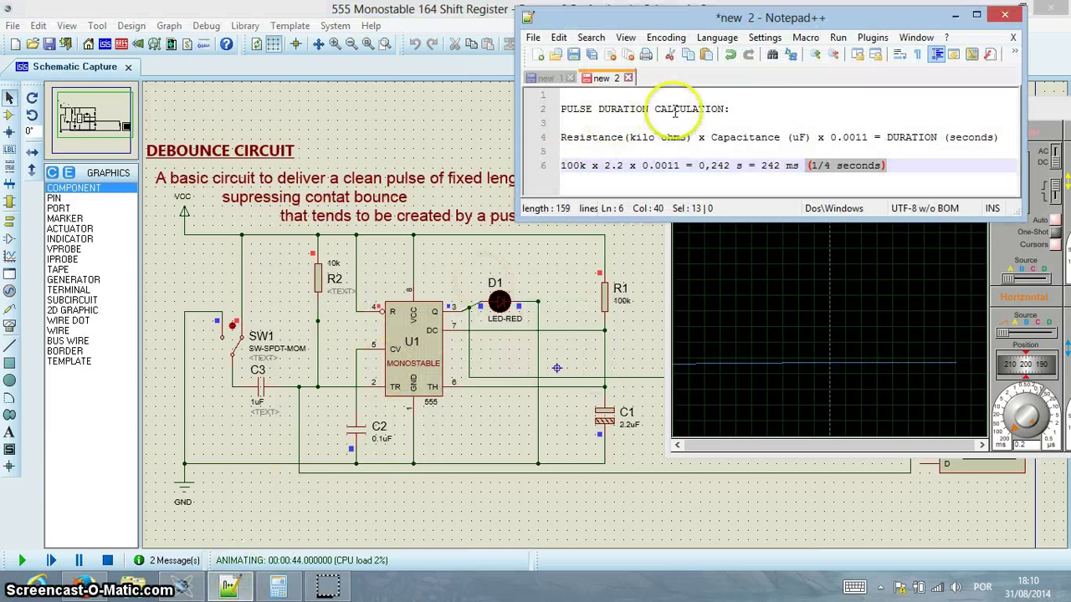
{"action": "left_click", "coordinate": [750, 111]}
{"action": "left_click_drag", "start_coordinate": [750, 111], "coordinate": [560, 105]}
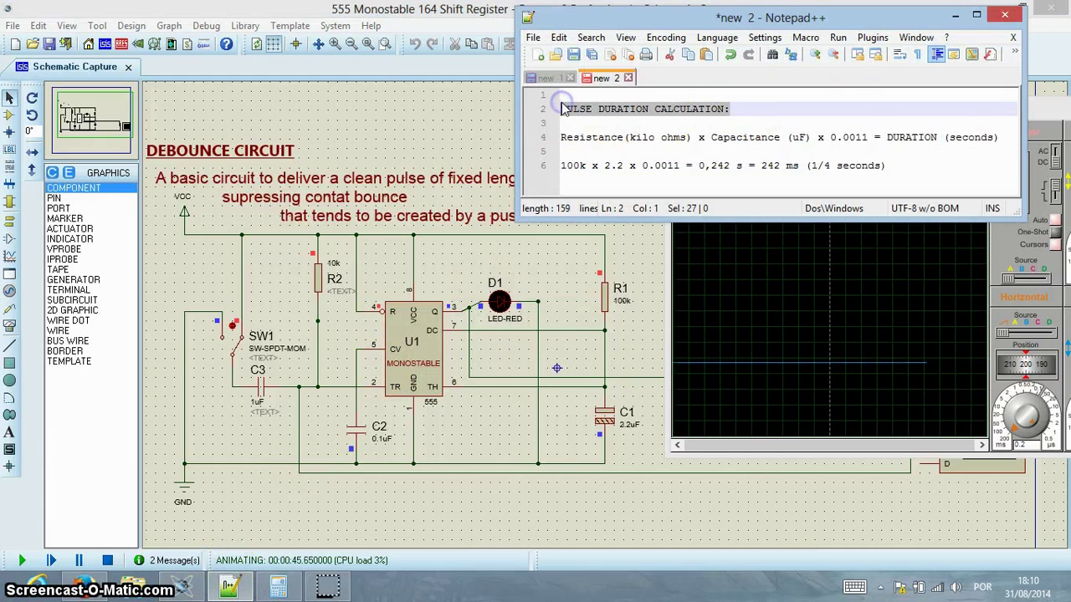
{"action": "double_click", "coordinate": [613, 137]}
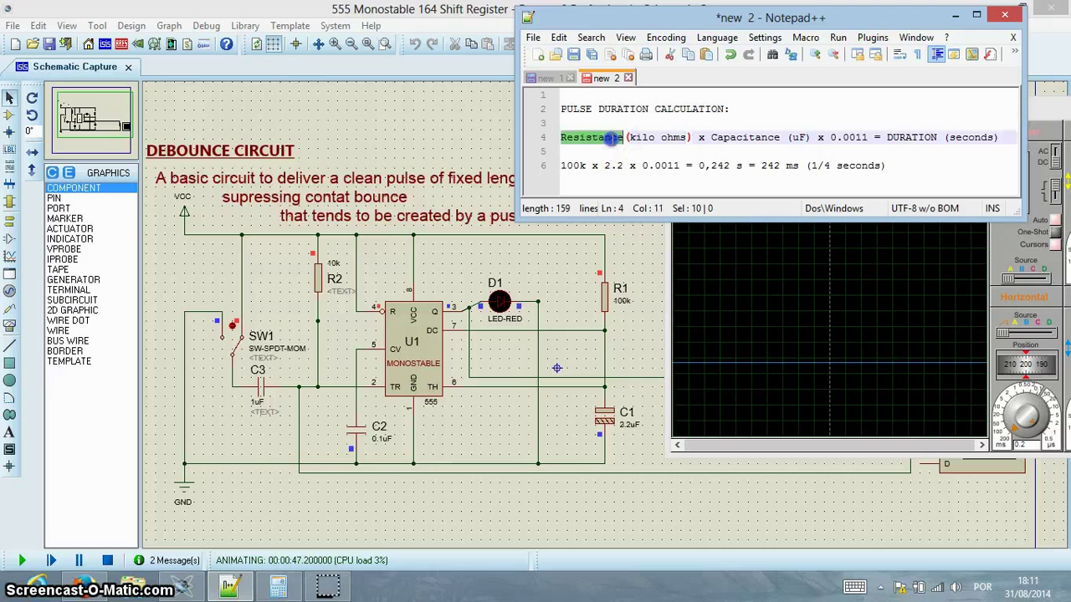
{"action": "double_click", "coordinate": [745, 137]}
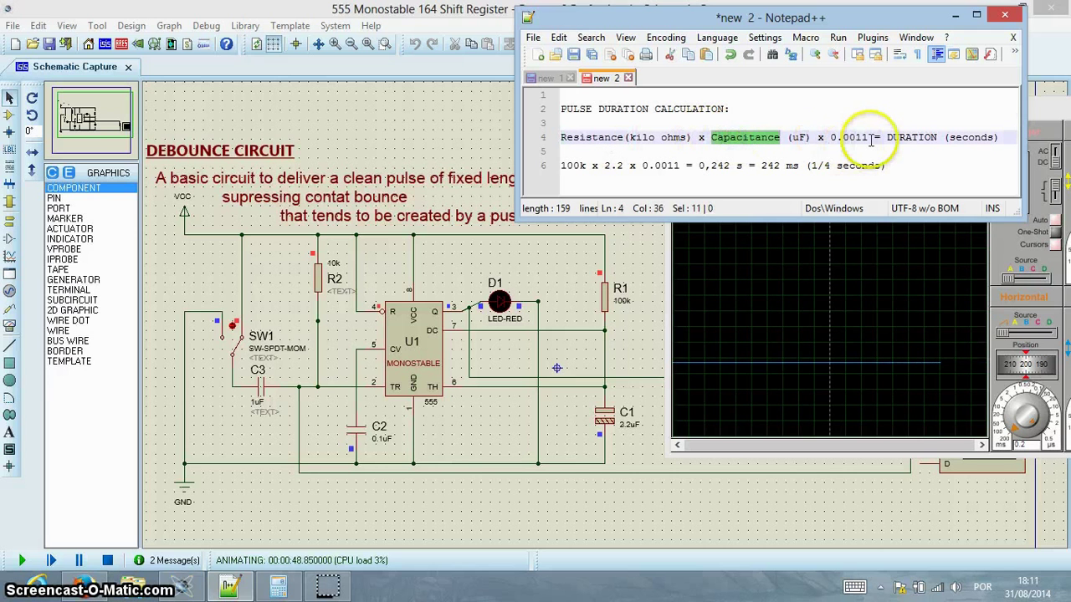
{"action": "left_click_drag", "start_coordinate": [858, 138], "coordinate": [852, 137]}
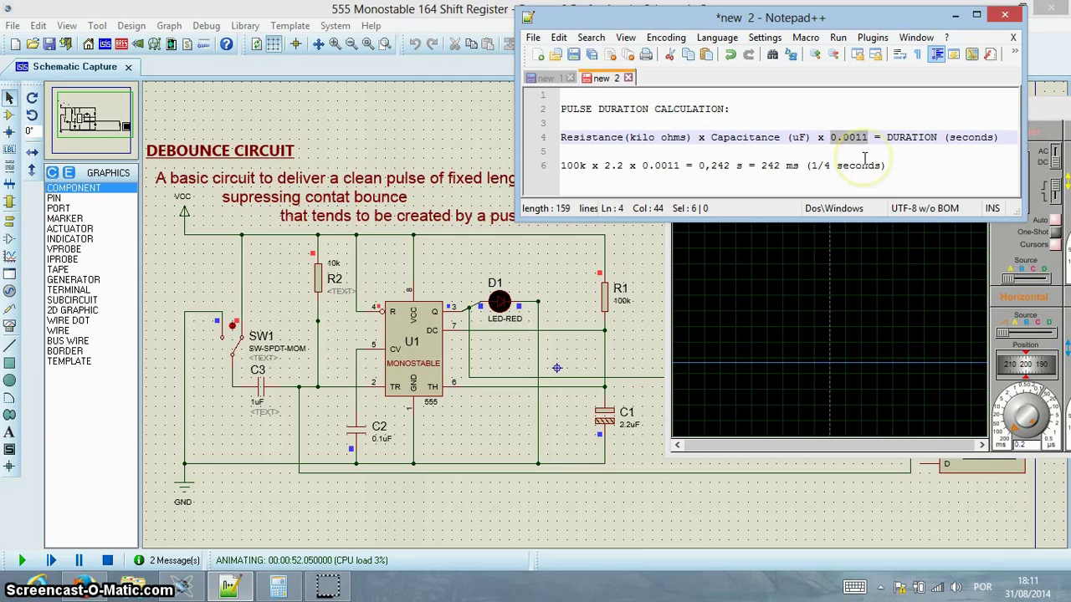
{"action": "left_click_drag", "start_coordinate": [999, 137], "coordinate": [892, 136]}
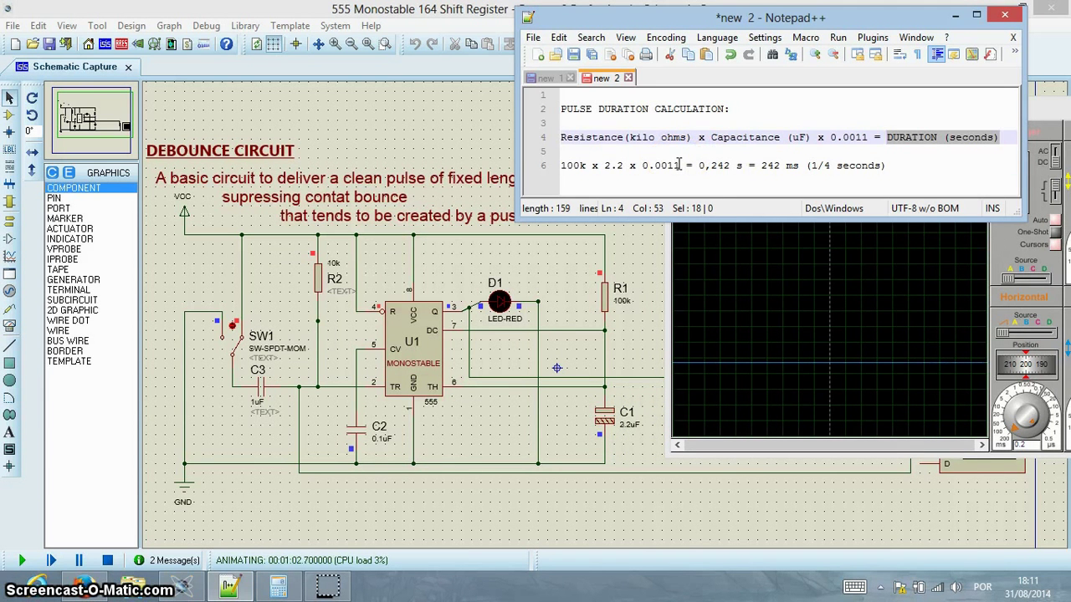
Highlight the 0,242 second result and its quarter-second equivalent on line 6
{"action": "double_click", "coordinate": [679, 165]}
{"action": "left_click_drag", "start_coordinate": [721, 165], "coordinate": [728, 165]}
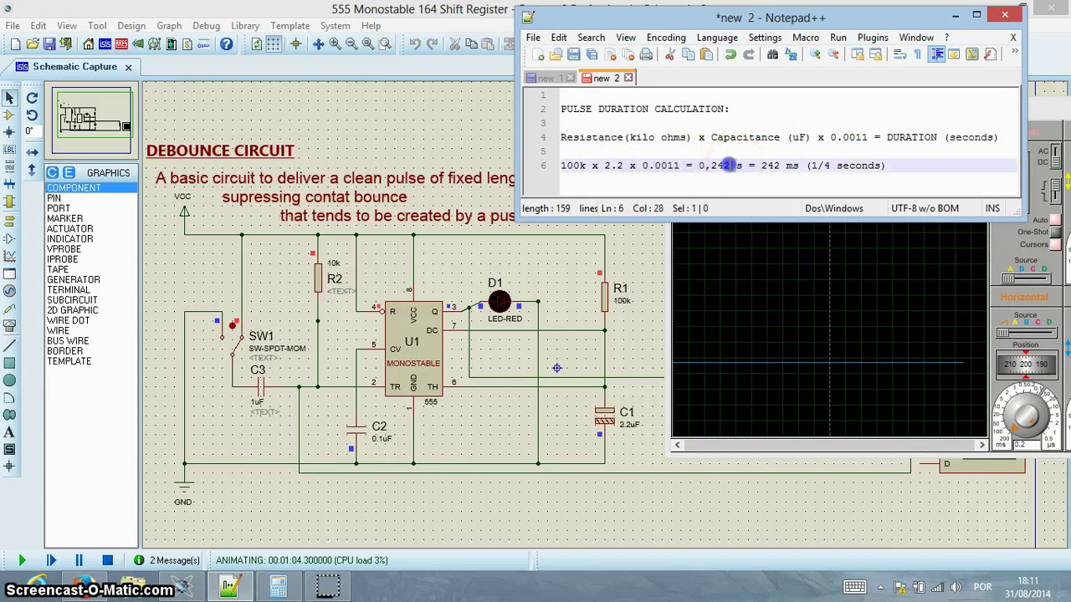
{"action": "left_click", "coordinate": [797, 165]}
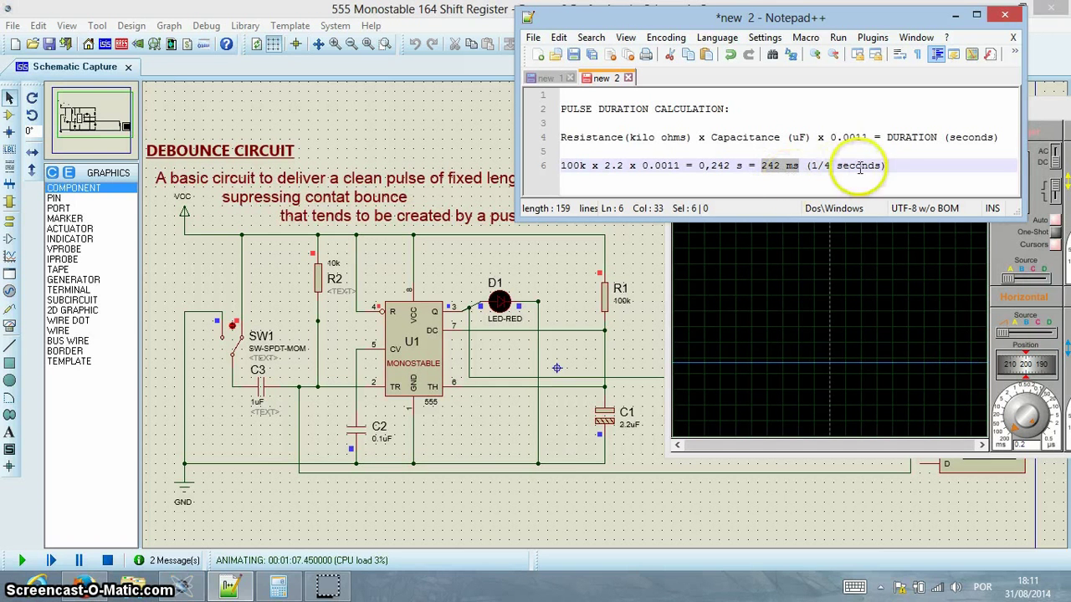
{"action": "left_click_drag", "start_coordinate": [886, 165], "coordinate": [792, 165]}
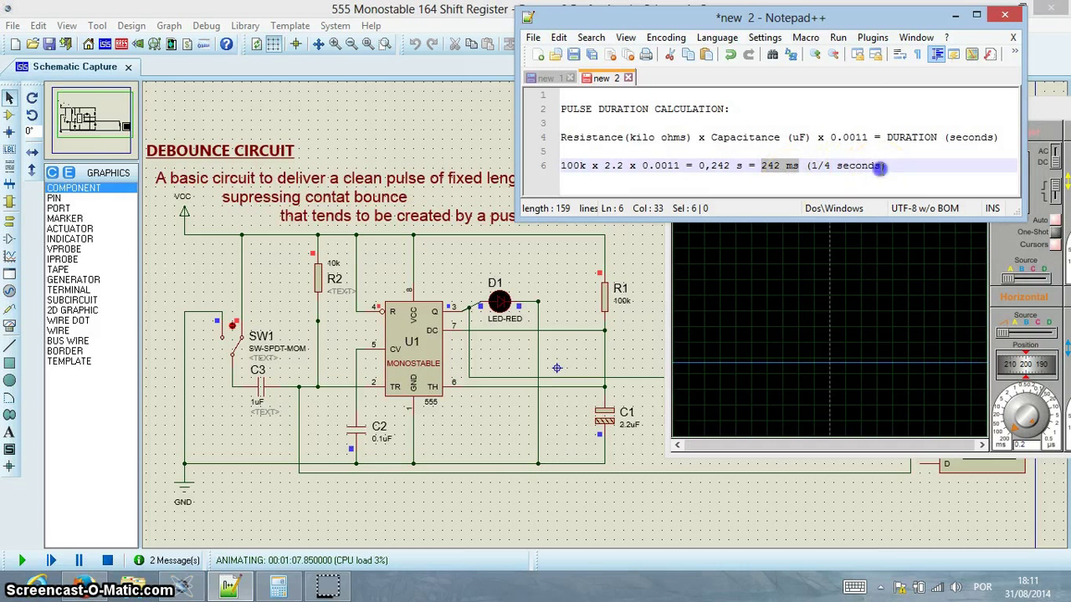
Minimize the notes, stop the simulation and close the simulation log
{"action": "left_click", "coordinate": [955, 15]}
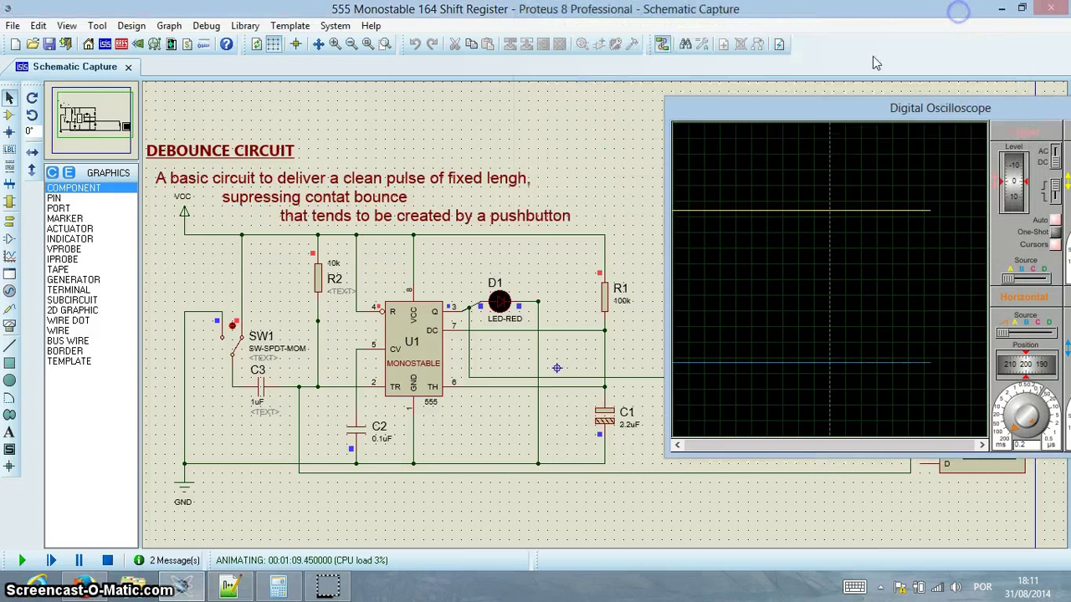
{"action": "left_click", "coordinate": [107, 563]}
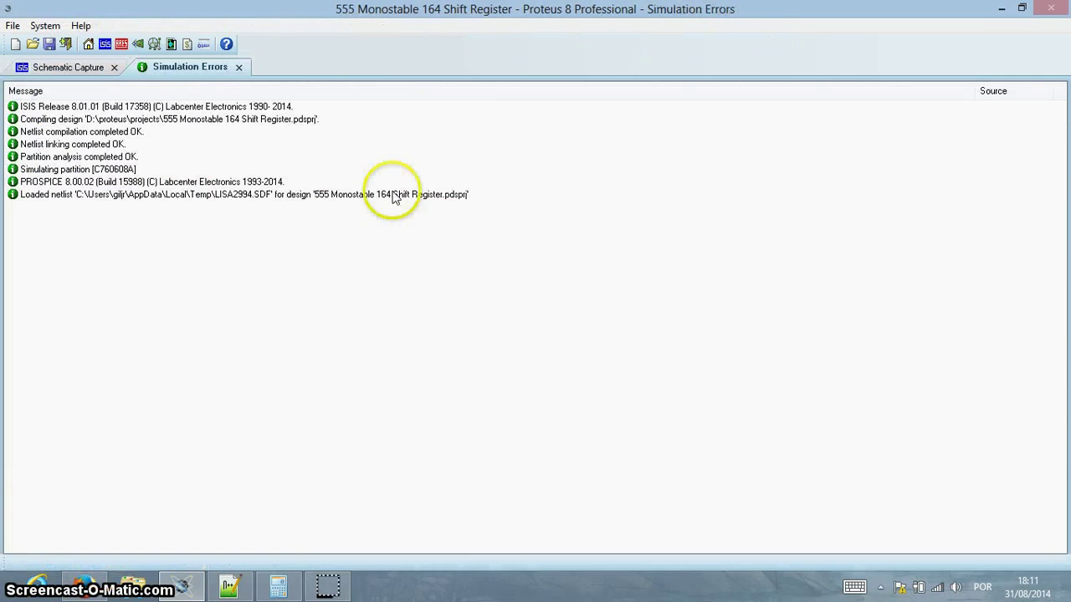
{"action": "left_click", "coordinate": [238, 67]}
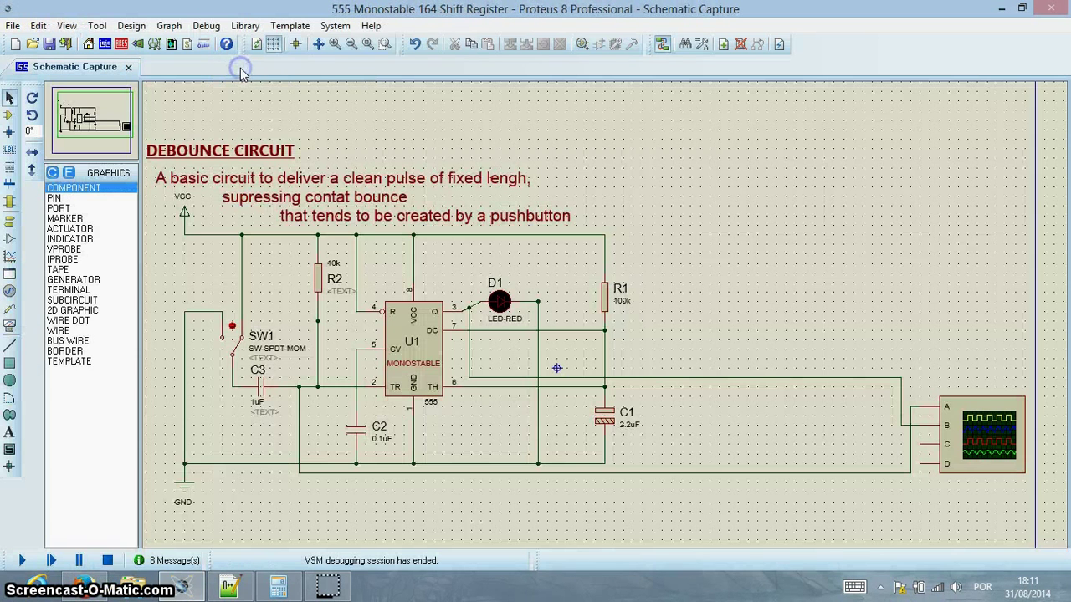
Disconnect SW1 from C3 and wire SW1's lower pin straight to the trigger junction
{"action": "left_click", "coordinate": [237, 390]}
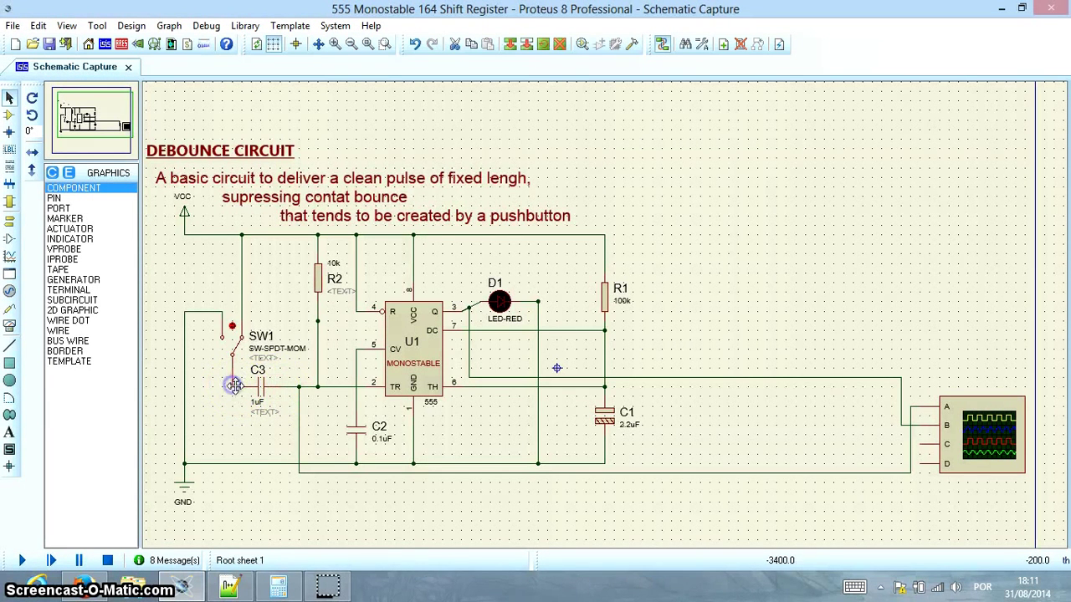
{"action": "left_click", "coordinate": [276, 393]}
{"action": "left_click", "coordinate": [237, 386]}
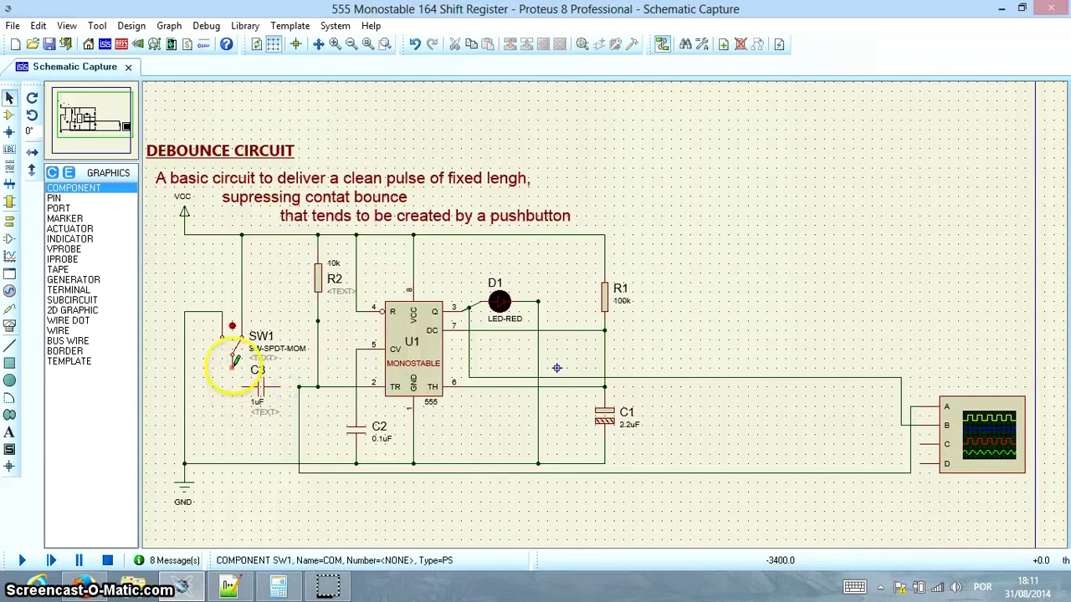
{"action": "left_click", "coordinate": [299, 385]}
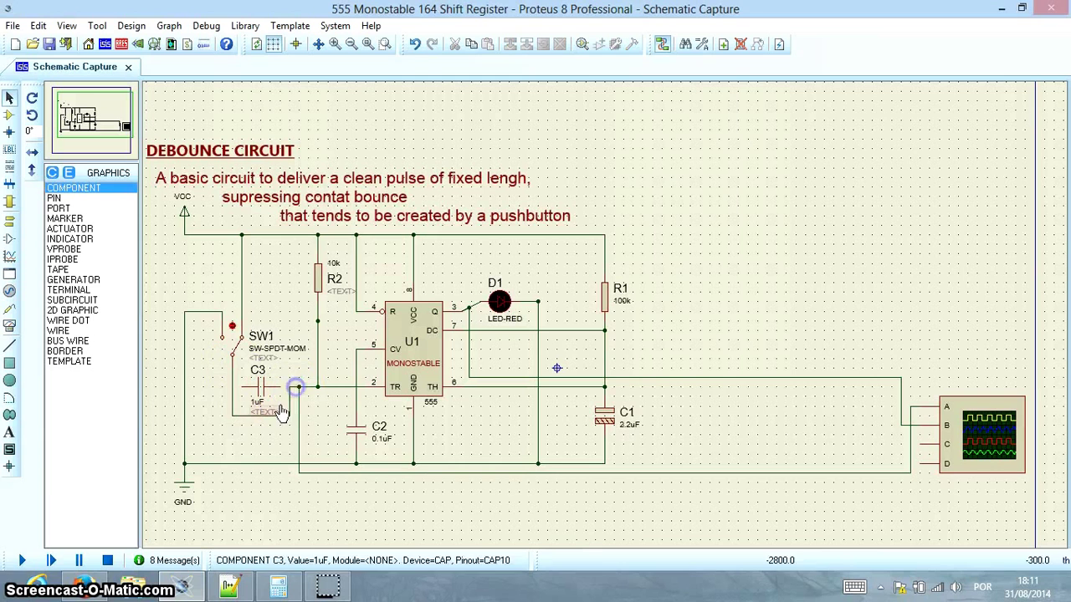
Rerun the simulation with C3 bypassed, move the oscilloscope aside, and press SW1 once
{"action": "left_click", "coordinate": [21, 560]}
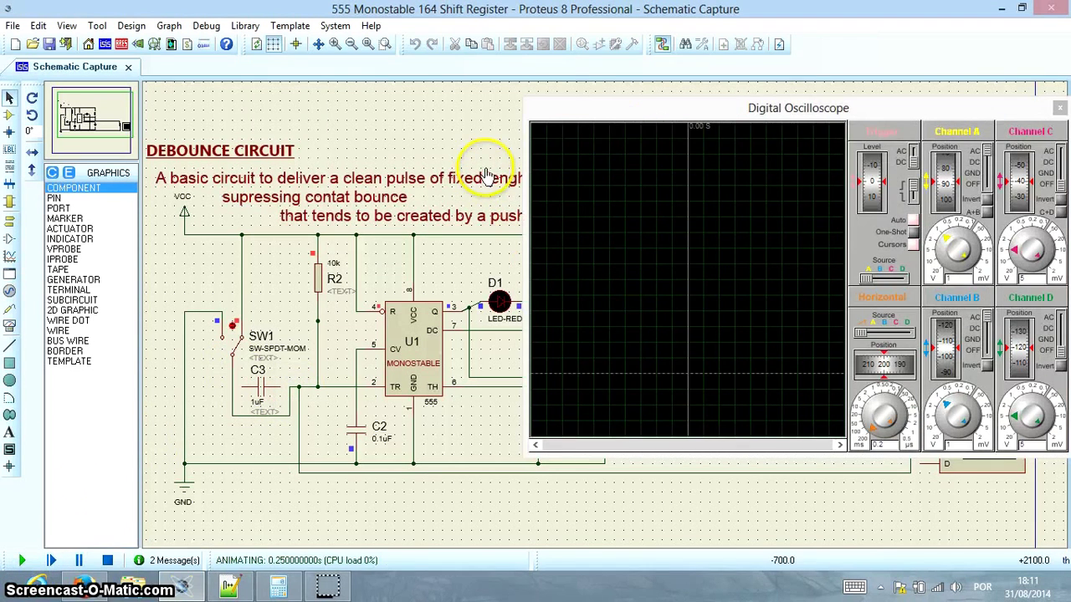
{"action": "left_click_drag", "start_coordinate": [602, 95], "coordinate": [753, 118]}
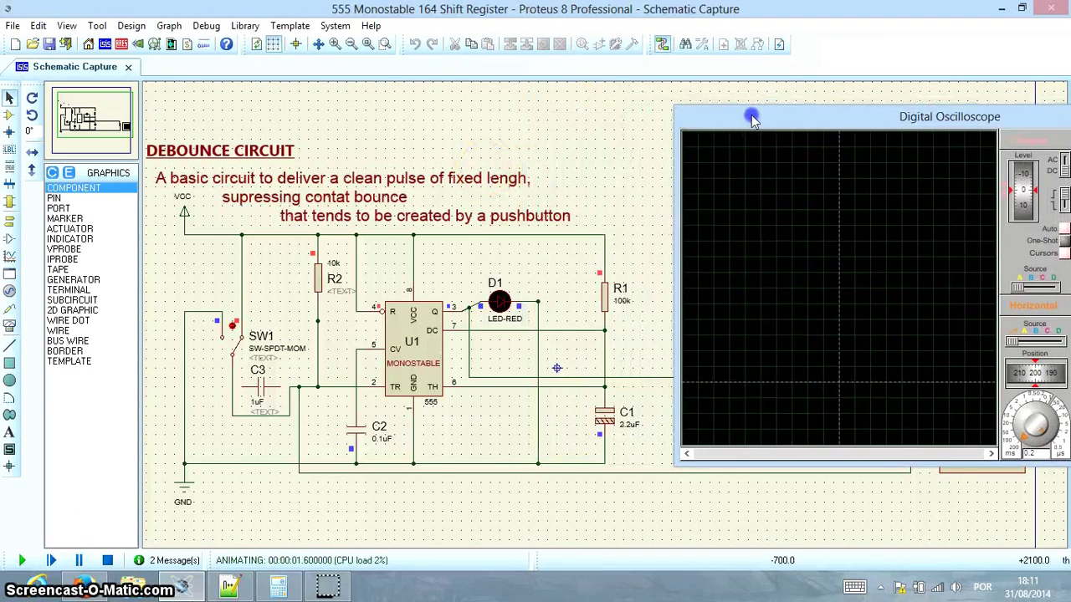
{"action": "left_click", "coordinate": [235, 347]}
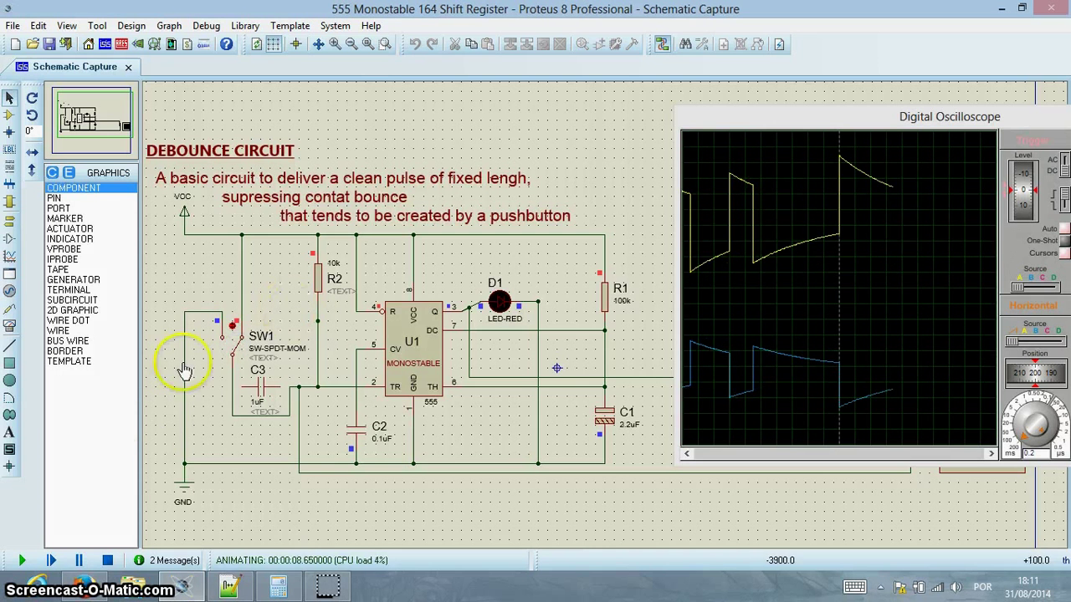
Stop the simulation, delete the bypass wire, and rewire SW1's lower pin to C3's left pin
{"action": "left_click", "coordinate": [107, 561]}
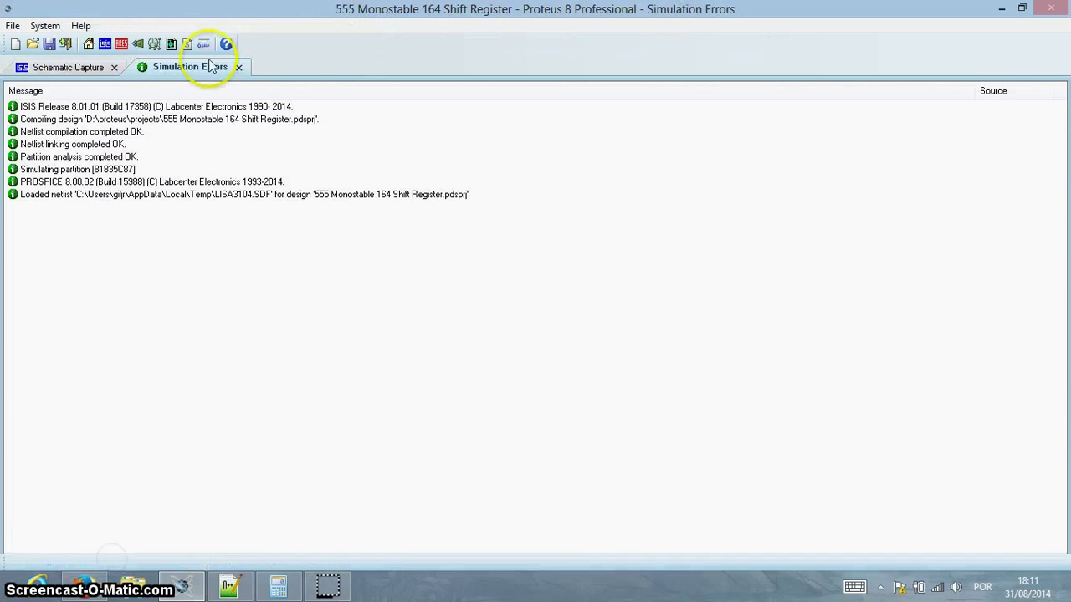
{"action": "left_click", "coordinate": [240, 68]}
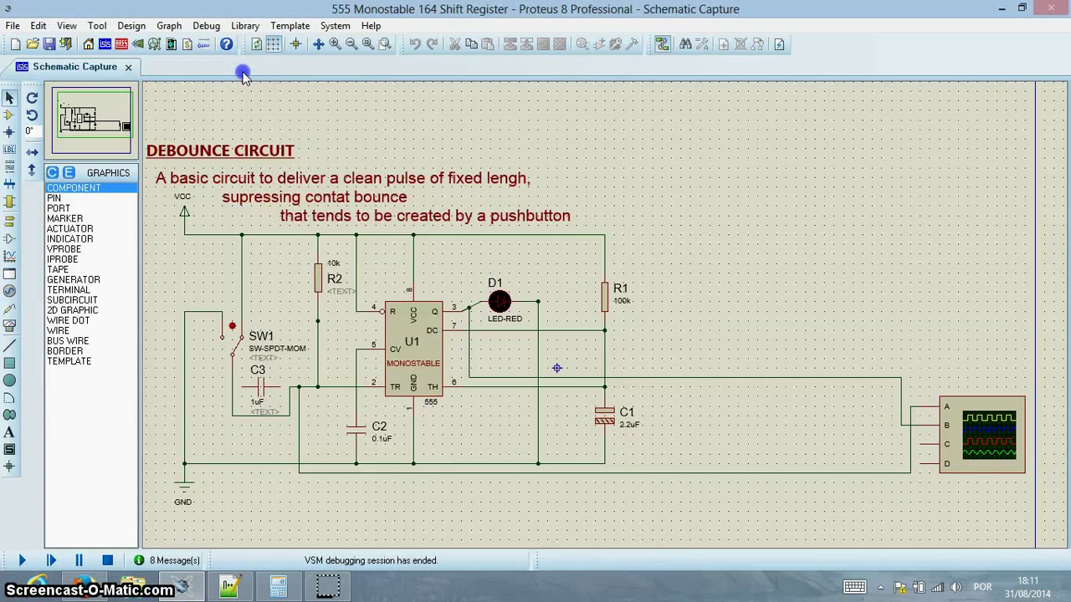
{"action": "right_click", "coordinate": [252, 411]}
{"action": "right_click", "coordinate": [252, 411]}
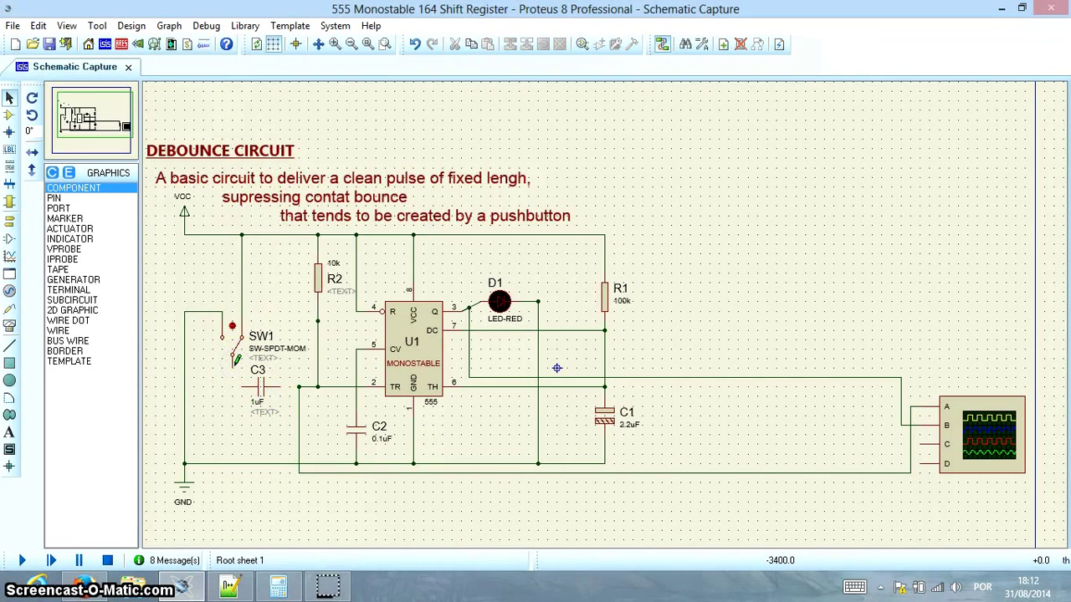
{"action": "left_click", "coordinate": [233, 356]}
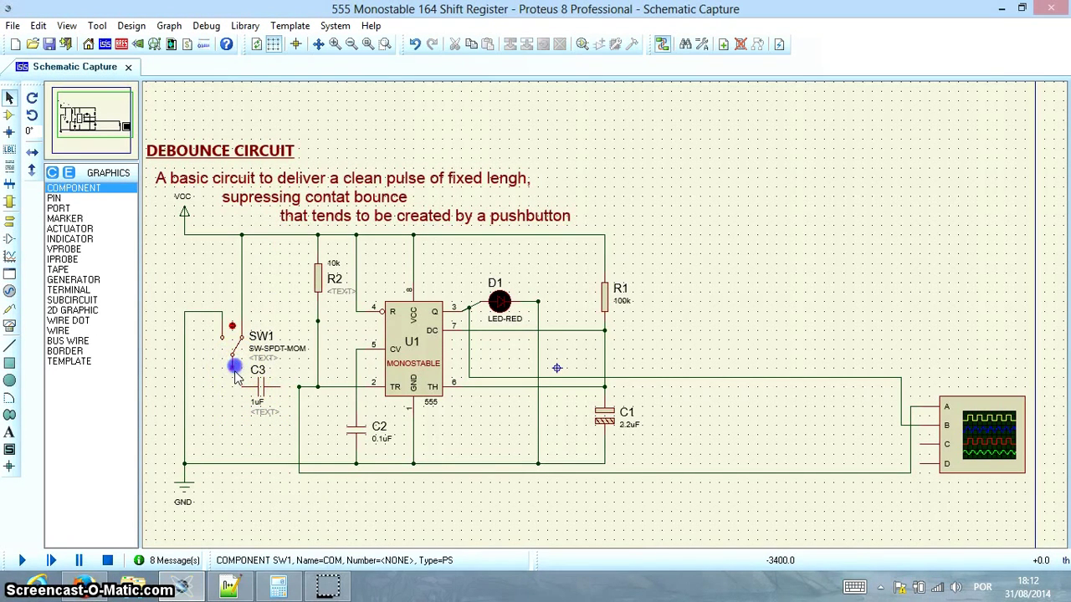
{"action": "left_click", "coordinate": [242, 387]}
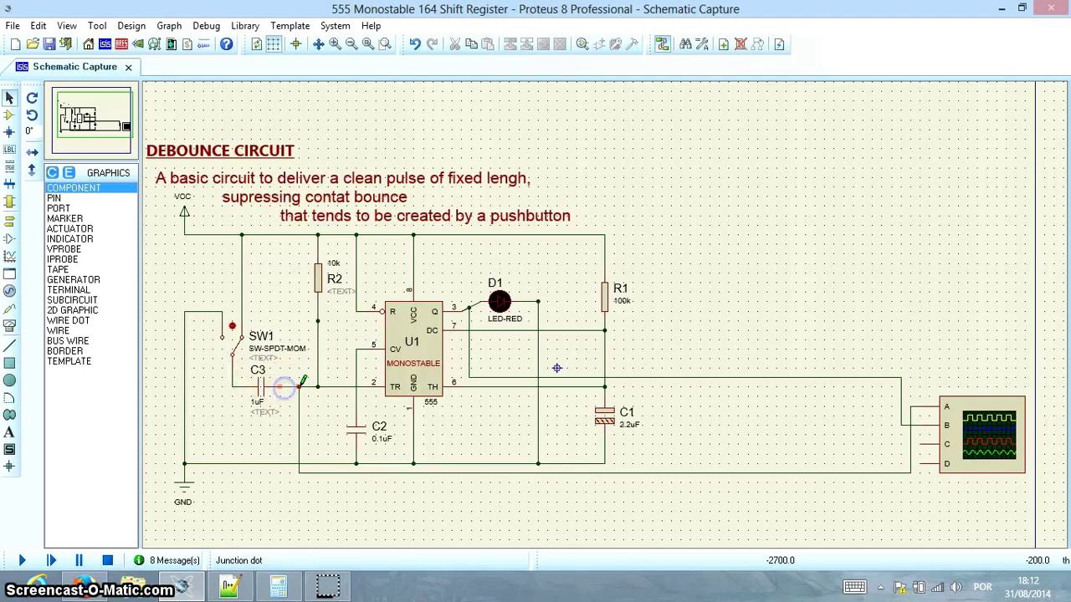
Rerun with C3 restored, move the oscilloscope aside, and press SW1 six times for pulses
{"action": "left_click", "coordinate": [22, 560]}
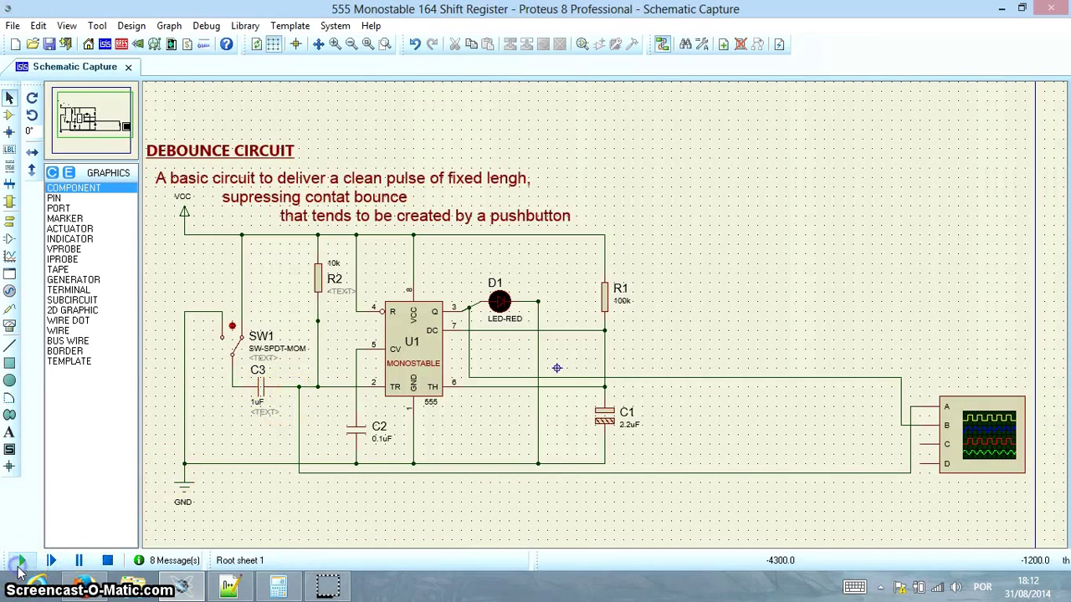
{"action": "left_click_drag", "start_coordinate": [592, 129], "coordinate": [718, 140]}
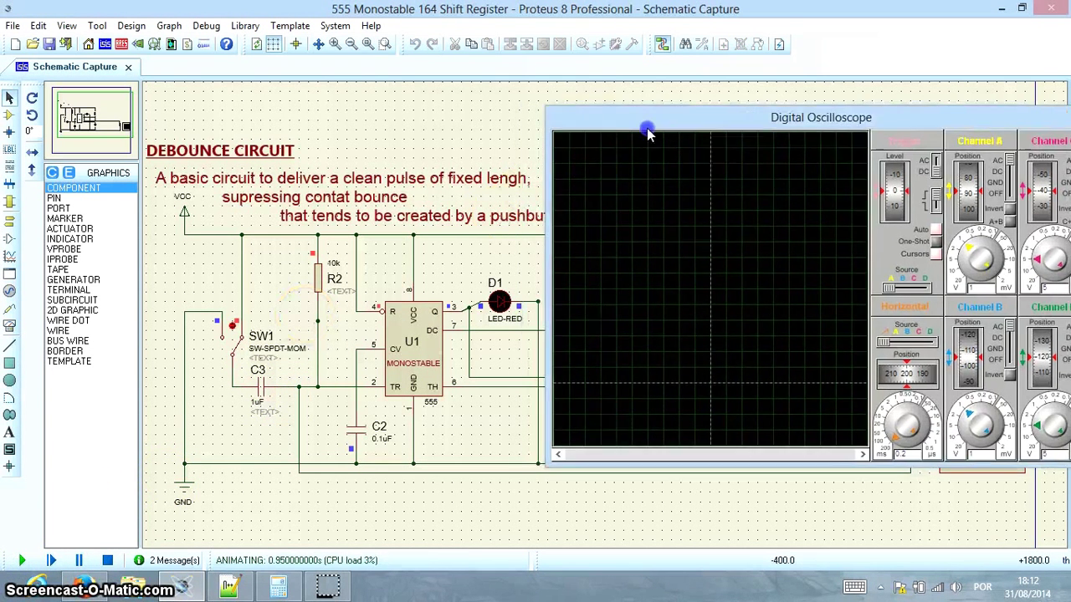
{"action": "left_click", "coordinate": [238, 346]}
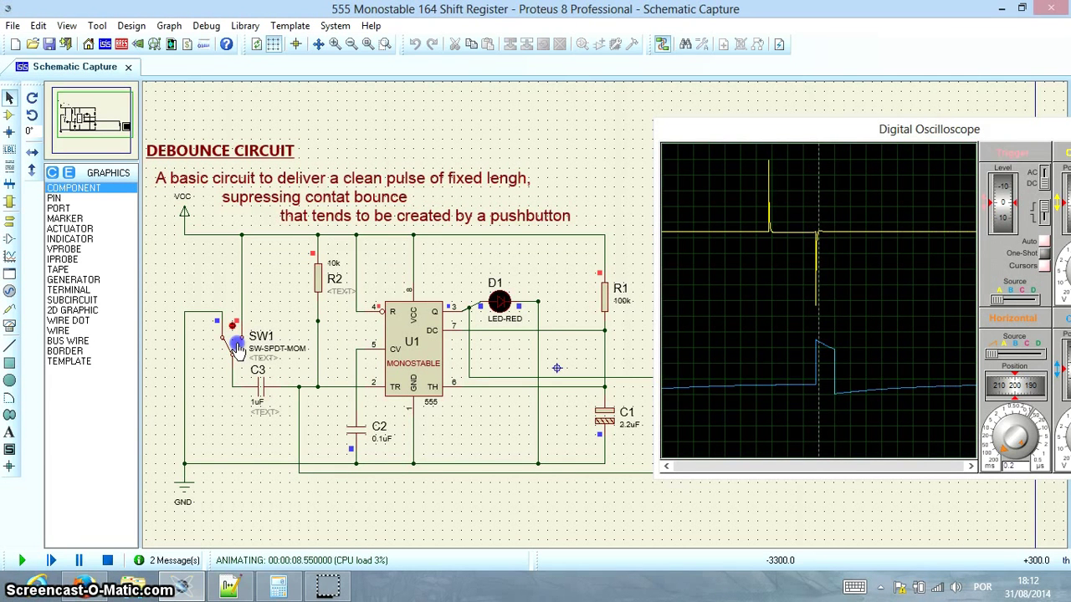
{"action": "left_click", "coordinate": [237, 349]}
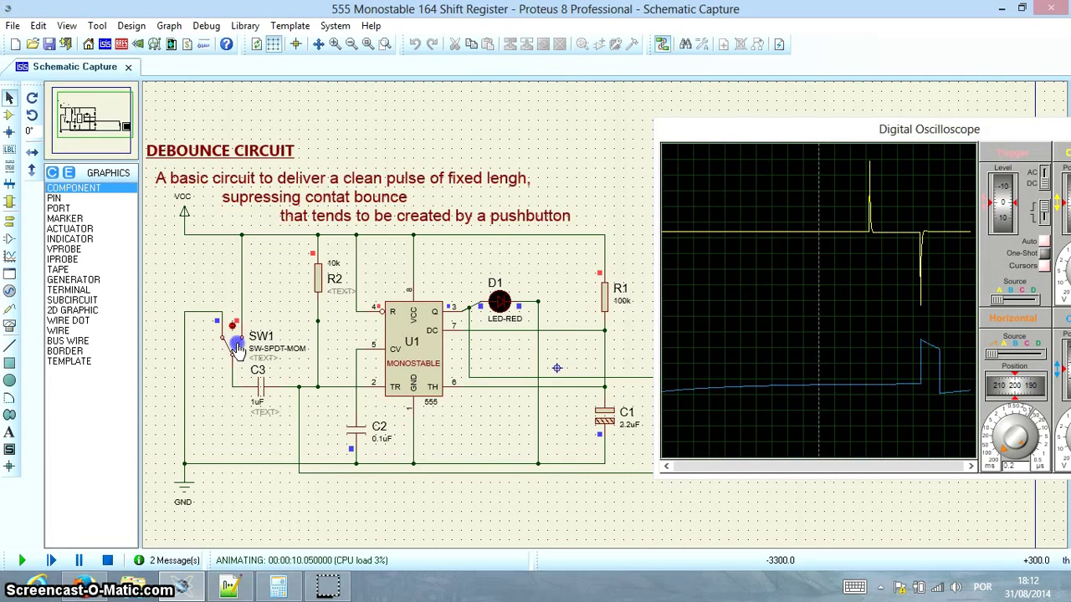
{"action": "left_click", "coordinate": [237, 349]}
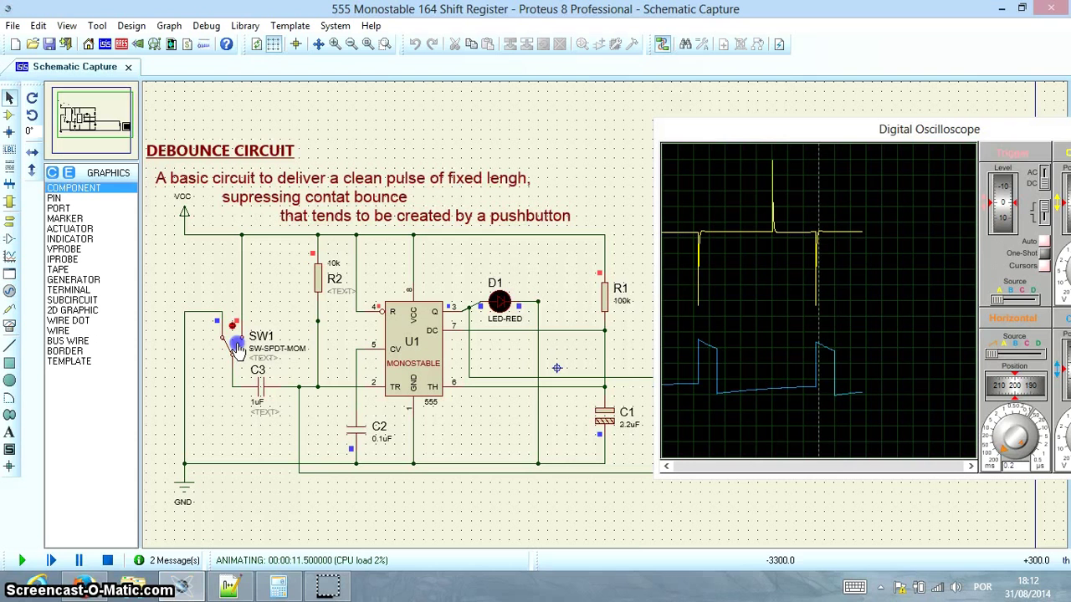
{"action": "left_click", "coordinate": [236, 349]}
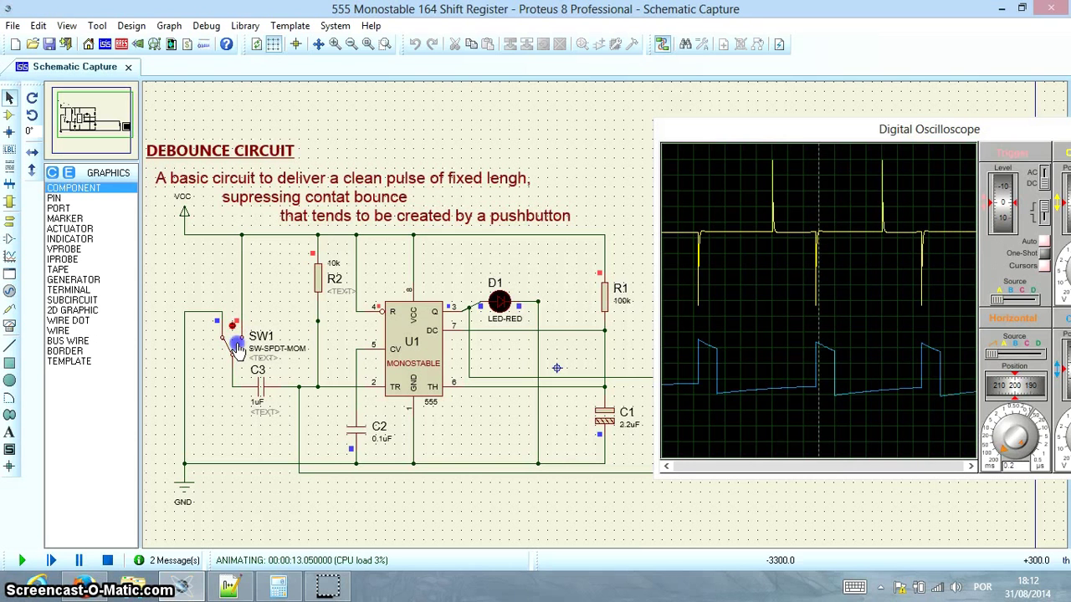
{"action": "left_click", "coordinate": [237, 349]}
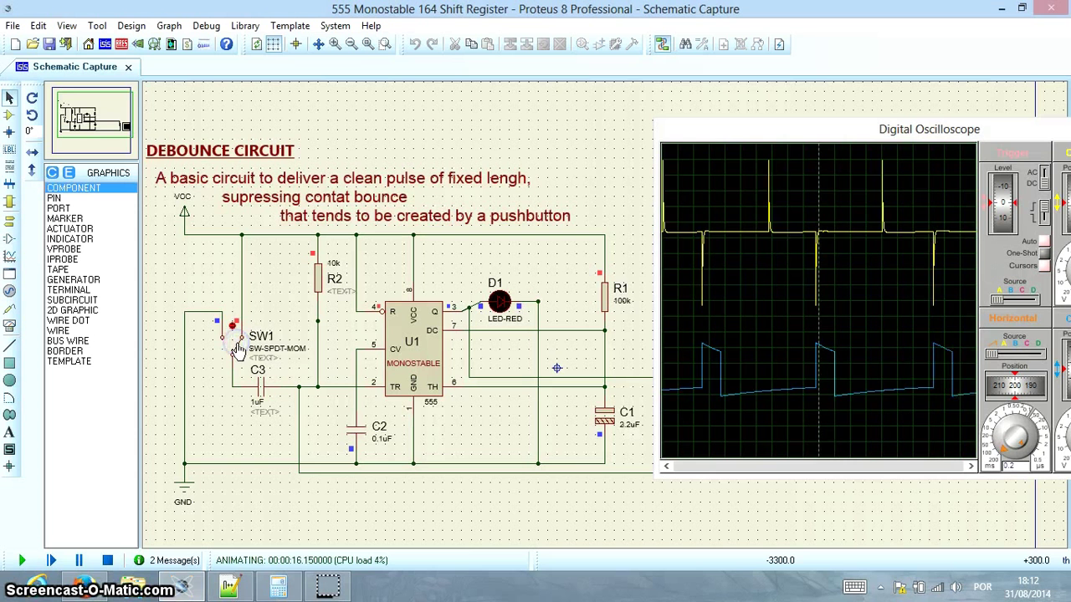
{"action": "left_click", "coordinate": [237, 349]}
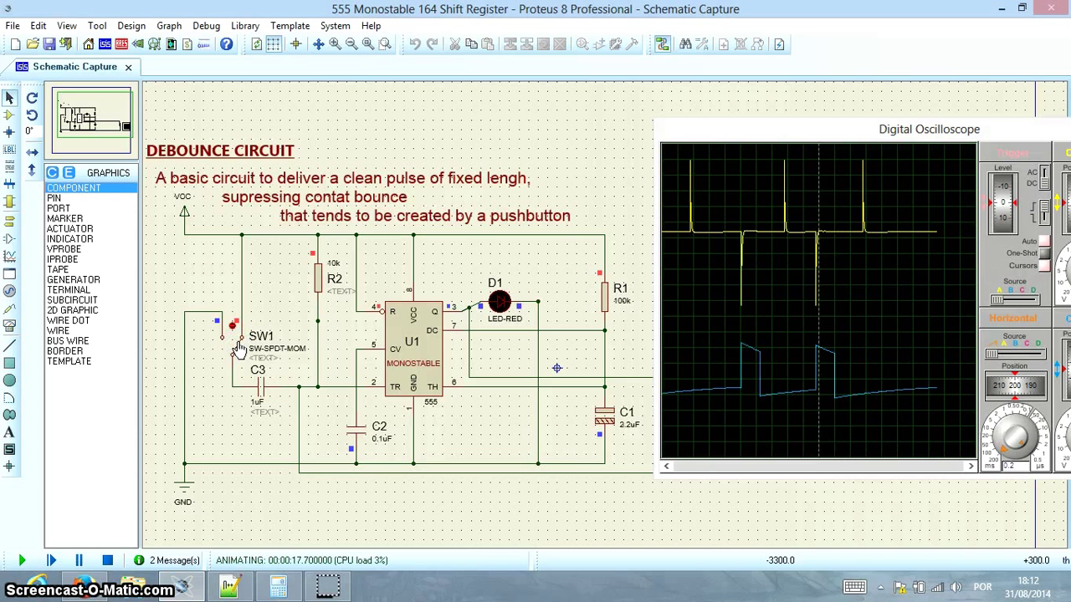